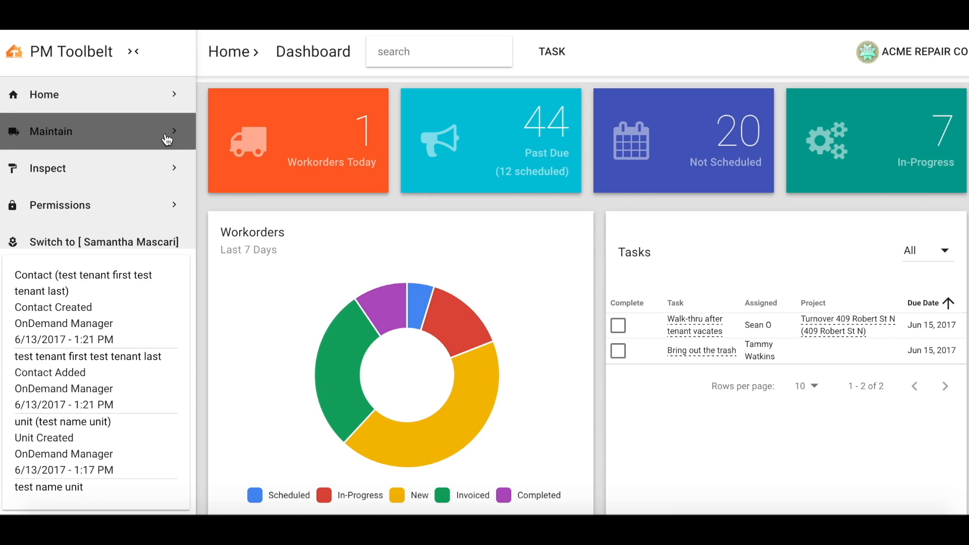
Start a new entry in the maintenance Estimates section and set its kind to Estimate
{"action": "scroll", "coordinate": [143, 153], "scroll_direction": "down", "scroll_amount": 3}
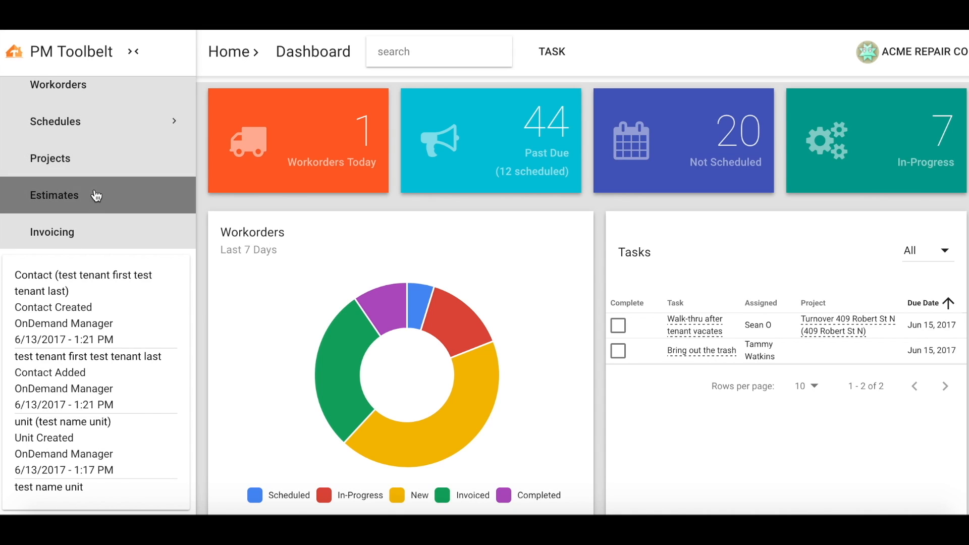
{"action": "left_click", "coordinate": [96, 196]}
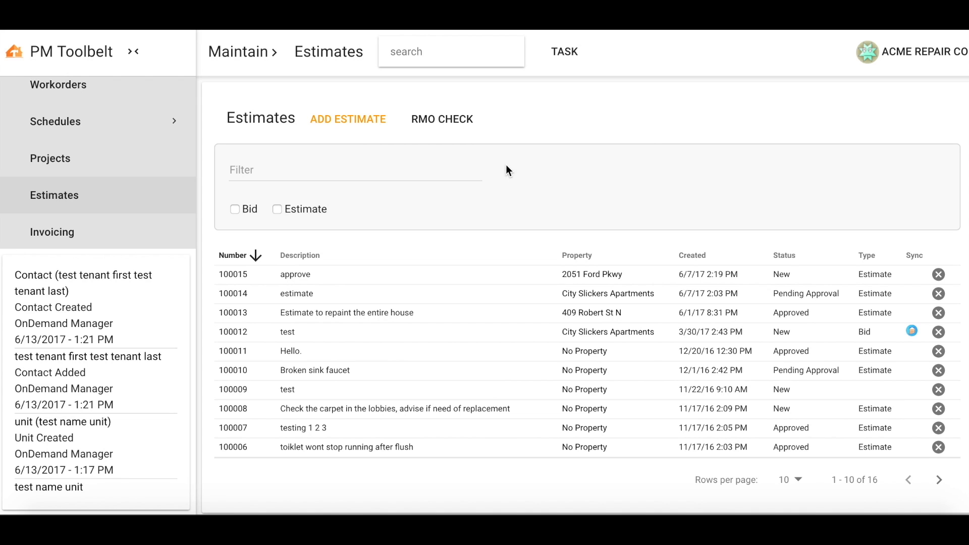
{"action": "left_click", "coordinate": [355, 129]}
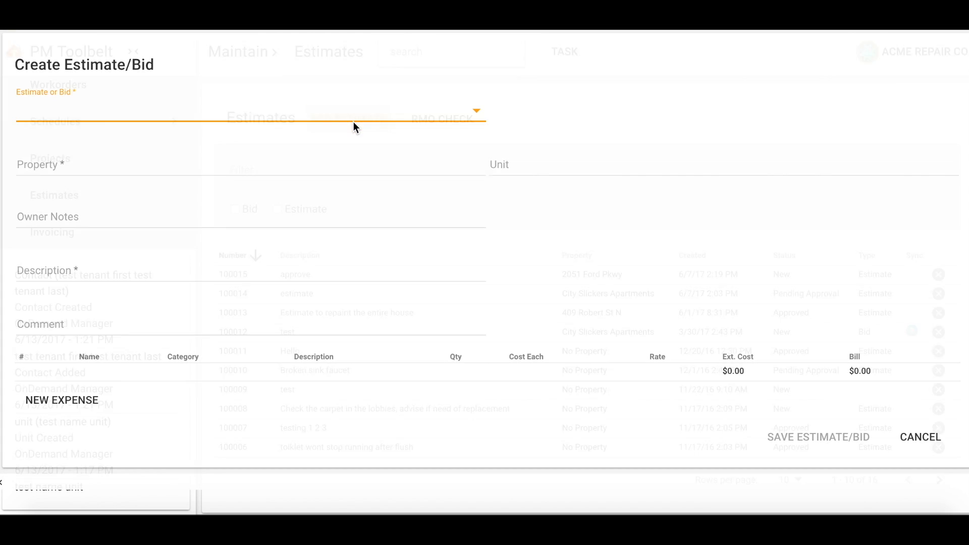
{"action": "left_click", "coordinate": [332, 120]}
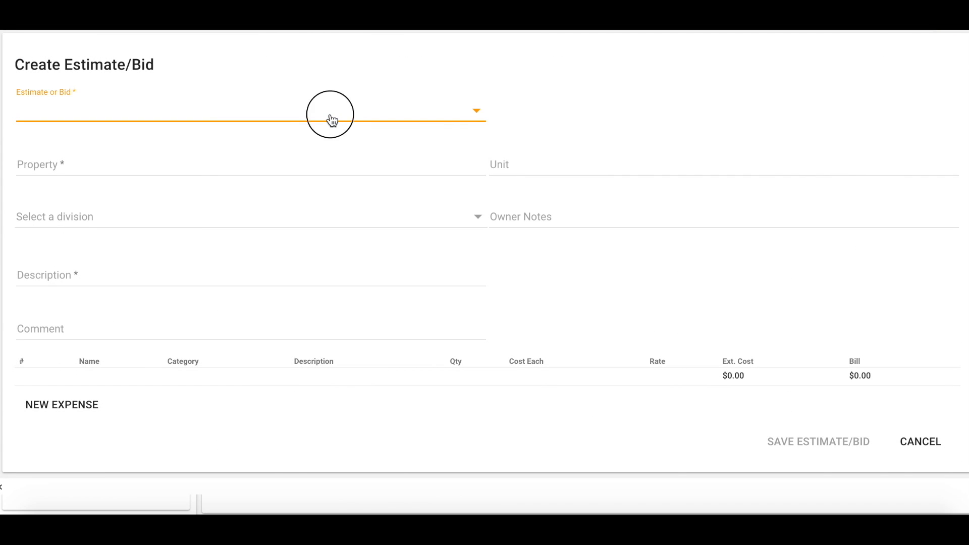
{"action": "left_click", "coordinate": [293, 149]}
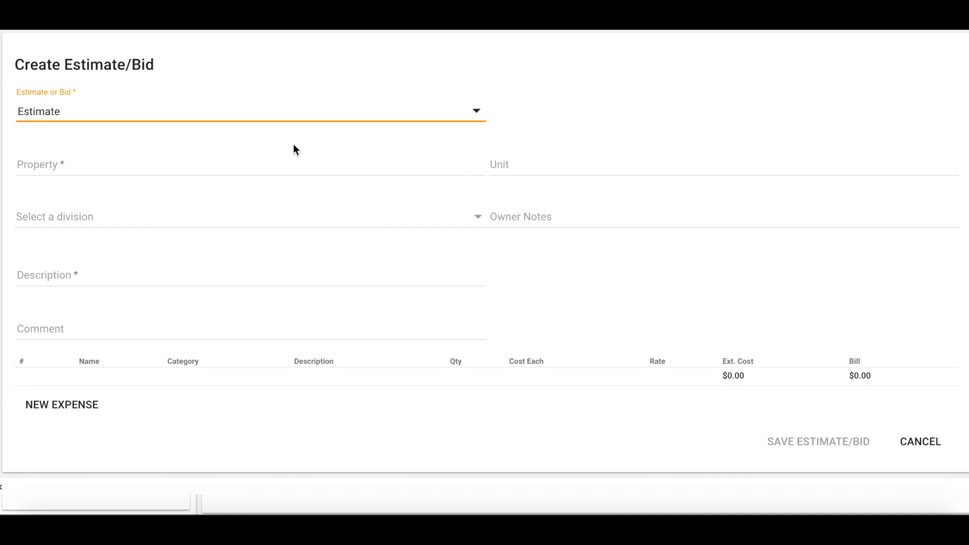
Assign the estimate to the third suggested property and set its division to South Pacific
{"action": "left_click", "coordinate": [232, 165]}
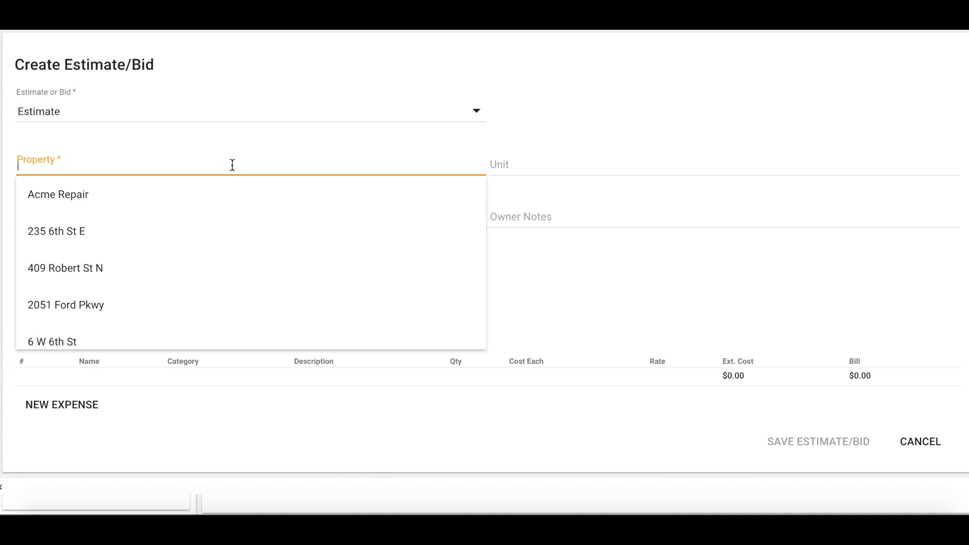
{"action": "left_click", "coordinate": [140, 268]}
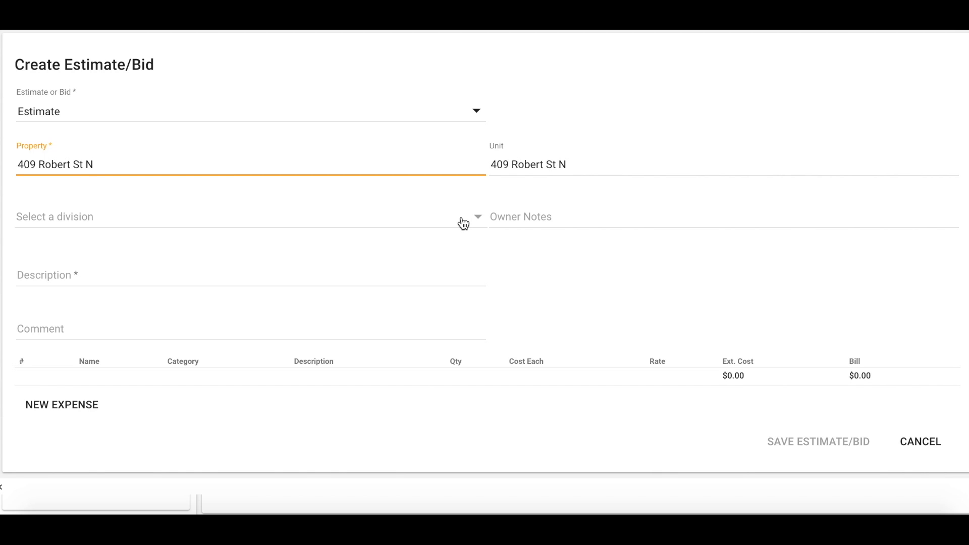
{"action": "left_click", "coordinate": [432, 225]}
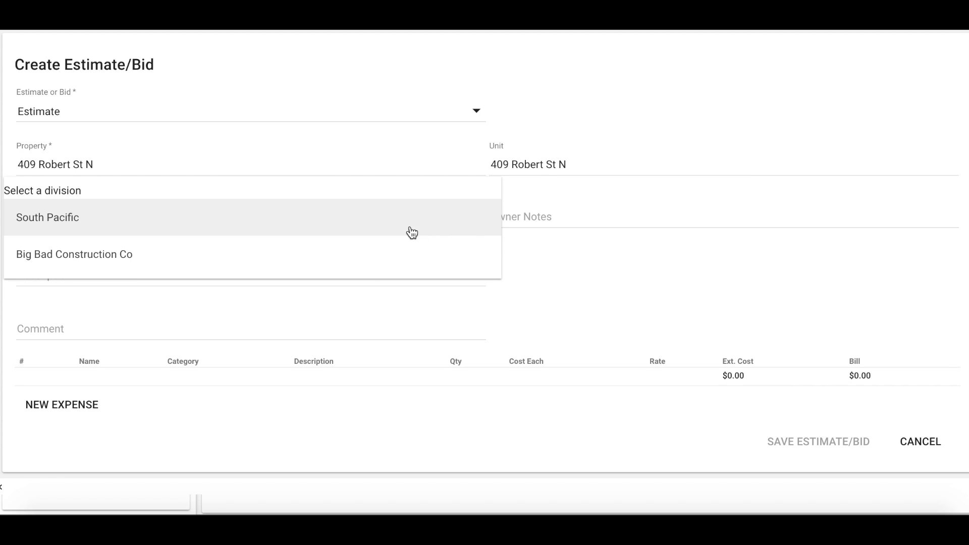
{"action": "left_click", "coordinate": [361, 259]}
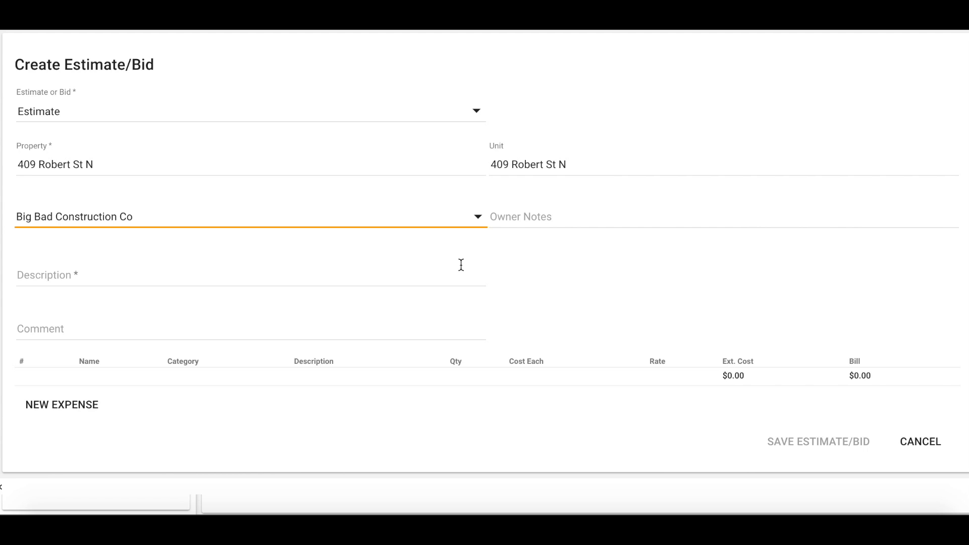
{"action": "left_click", "coordinate": [430, 231]}
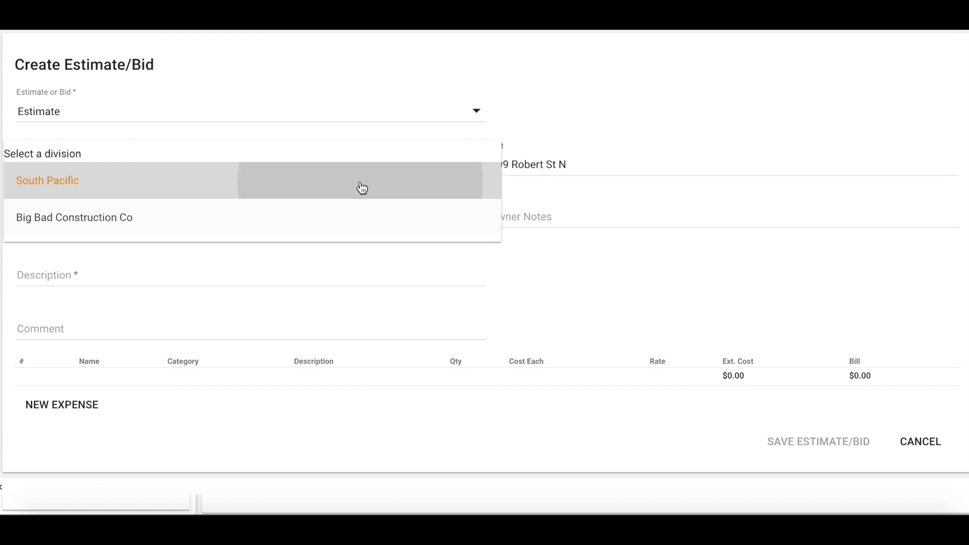
{"action": "left_click", "coordinate": [362, 188]}
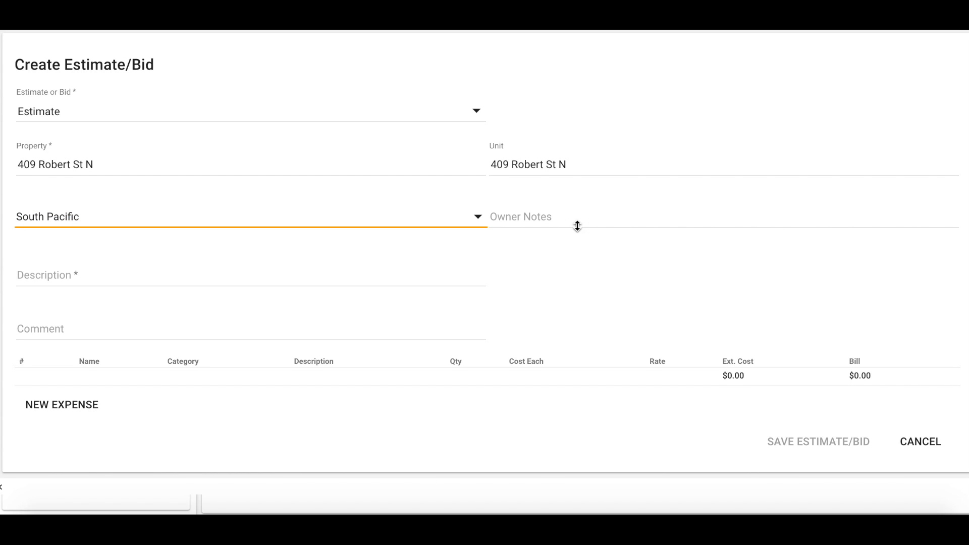
Enter "estimate for divisional wall" as the owner notes and "want to convert a 2 bedroom property into a 3 bedroom property" as the description
{"action": "left_click", "coordinate": [561, 215]}
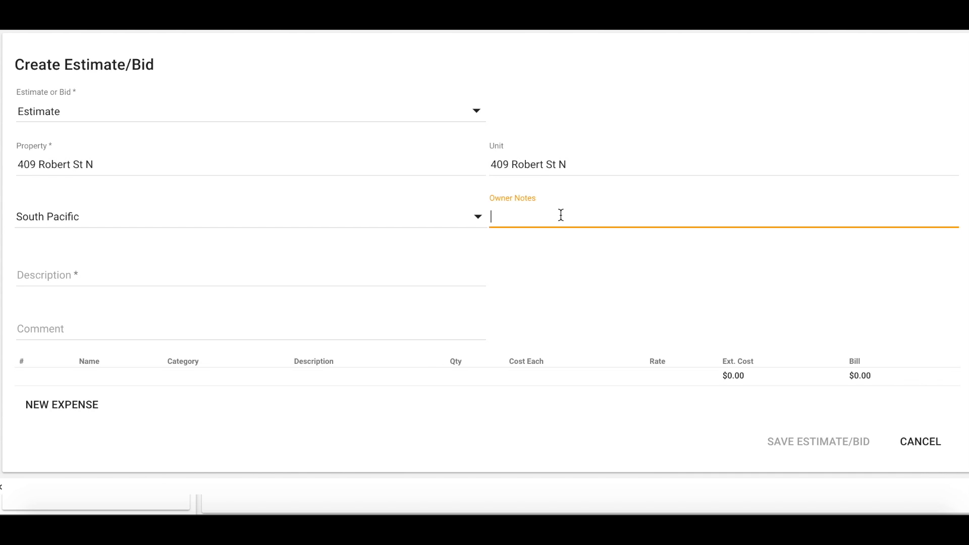
{"action": "type", "text": "estimate for divisional wall"}
{"action": "left_click", "coordinate": [325, 280]}
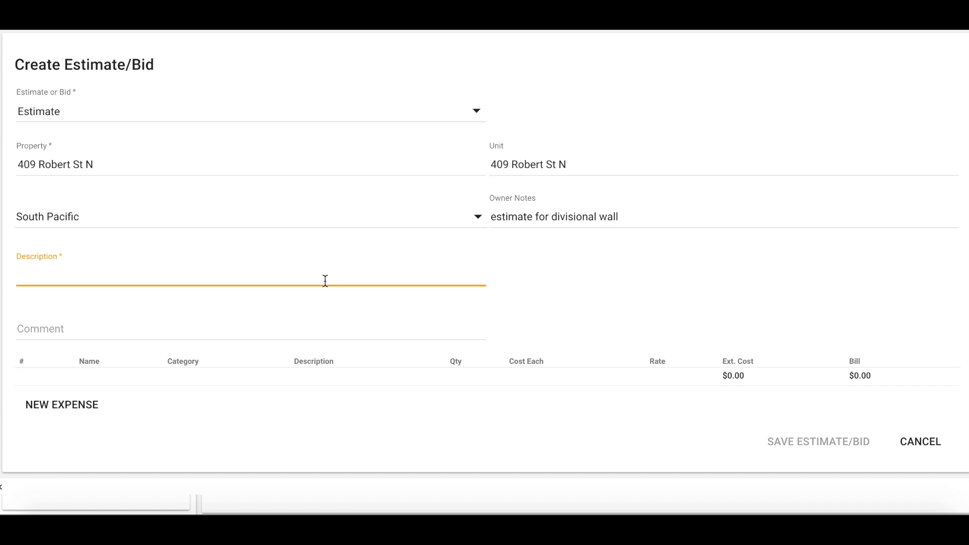
{"action": "type", "text": "want to convert a 2 bedroom property into a 3 bedroom property"}
Add a first expense line named "plaster" and assign it to the Material category
{"action": "left_click", "coordinate": [71, 414]}
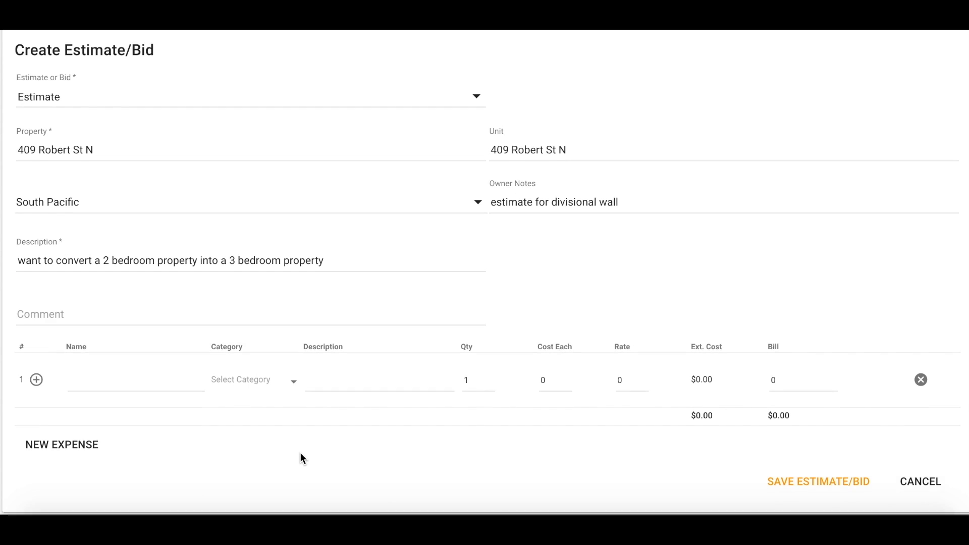
{"action": "left_click", "coordinate": [115, 367]}
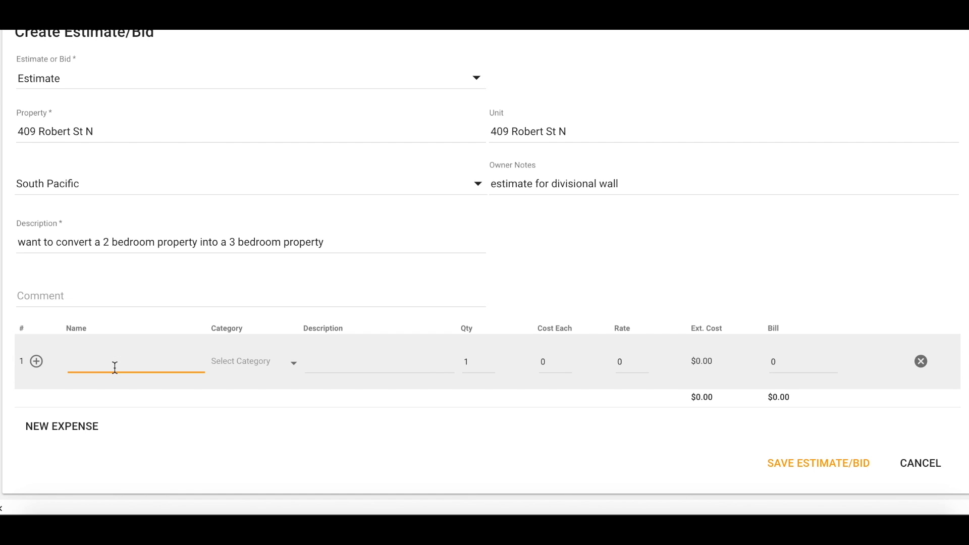
{"action": "type", "text": "plaster"}
{"action": "left_click", "coordinate": [232, 368]}
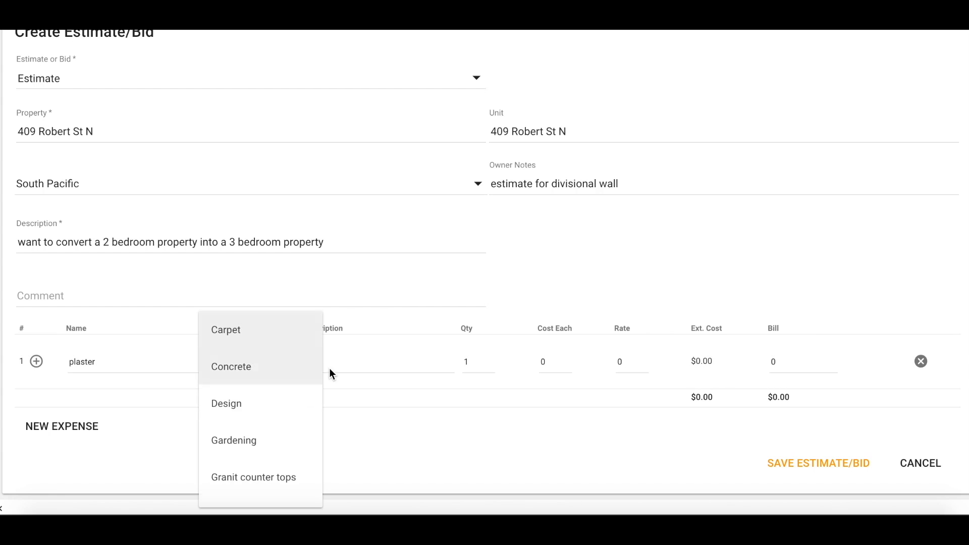
{"action": "scroll", "coordinate": [260, 435], "scroll_direction": "down", "scroll_amount": 2}
{"action": "scroll", "coordinate": [261, 435], "scroll_direction": "down", "scroll_amount": 4}
{"action": "left_click", "coordinate": [237, 436]}
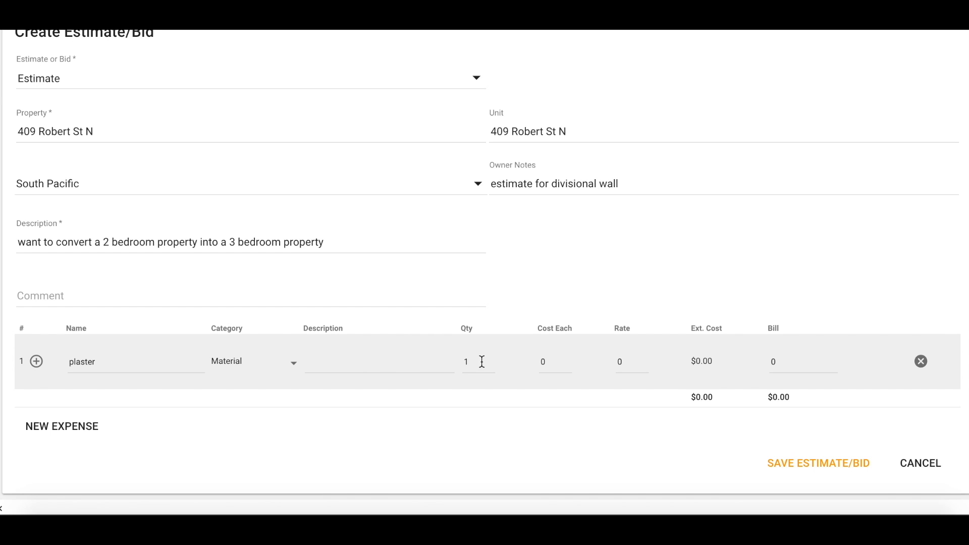
Set the plaster expense's quantity to 20, cost each to 10.00, rate to 35.00 and bill to 700
{"action": "left_click", "coordinate": [479, 367]}
{"action": "key", "text": "BackSpace"}
{"action": "type", "text": "20"}
{"action": "left_click", "coordinate": [546, 365]}
{"action": "key", "text": "BackSpace"}
{"action": "type", "text": "10.00"}
{"action": "key", "text": "Tab"}
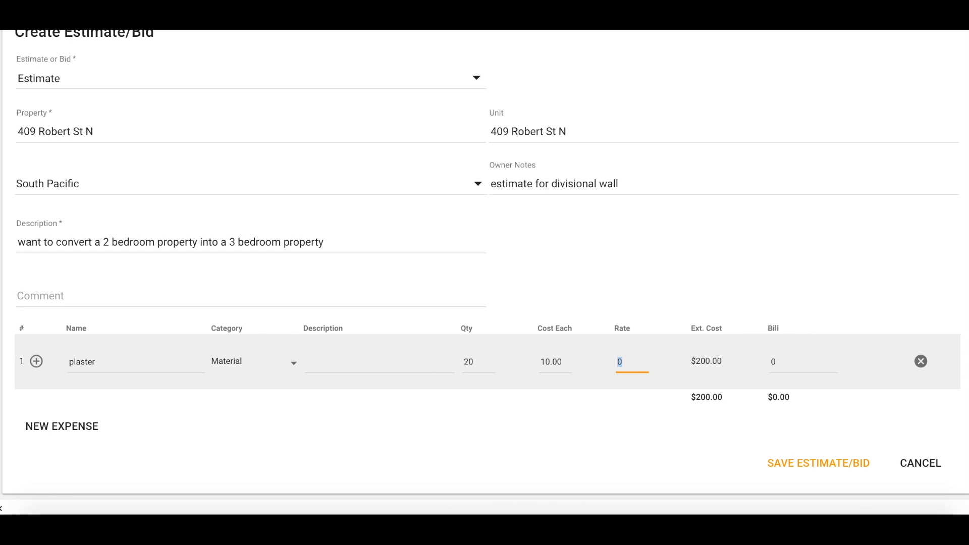
{"action": "type", "text": "35.00"}
{"action": "key", "text": "Tab"}
{"action": "type", "text": "700"}
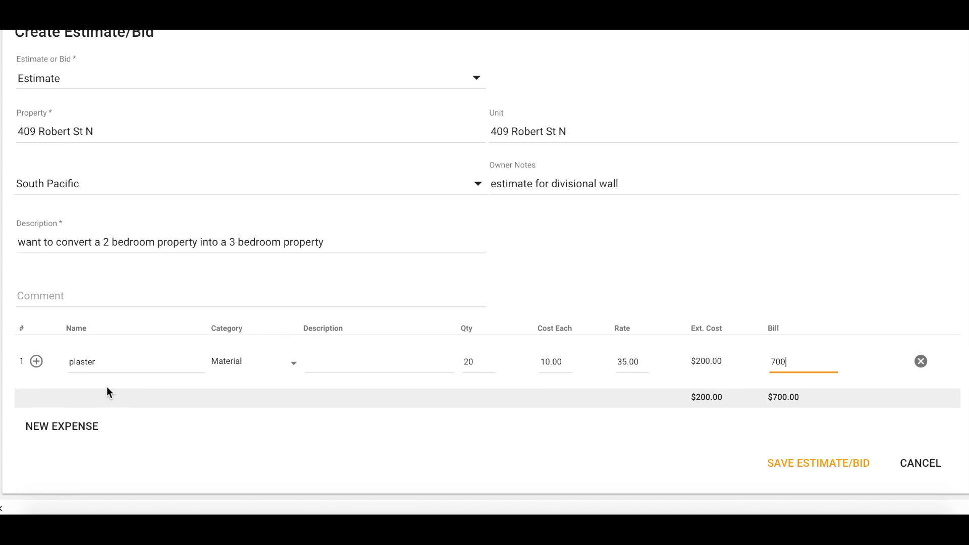
Add a "paint" expense in the Material category with quantity 3, cost each 10.00, rate 25.00 and bill 75, and save the estimate
{"action": "left_click", "coordinate": [63, 429]}
{"action": "left_click", "coordinate": [125, 419]}
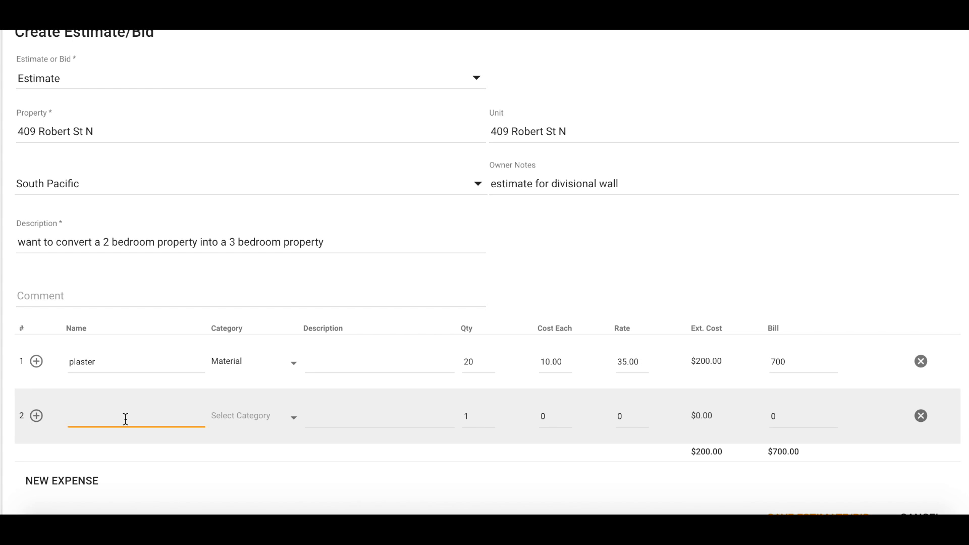
{"action": "type", "text": "paint"}
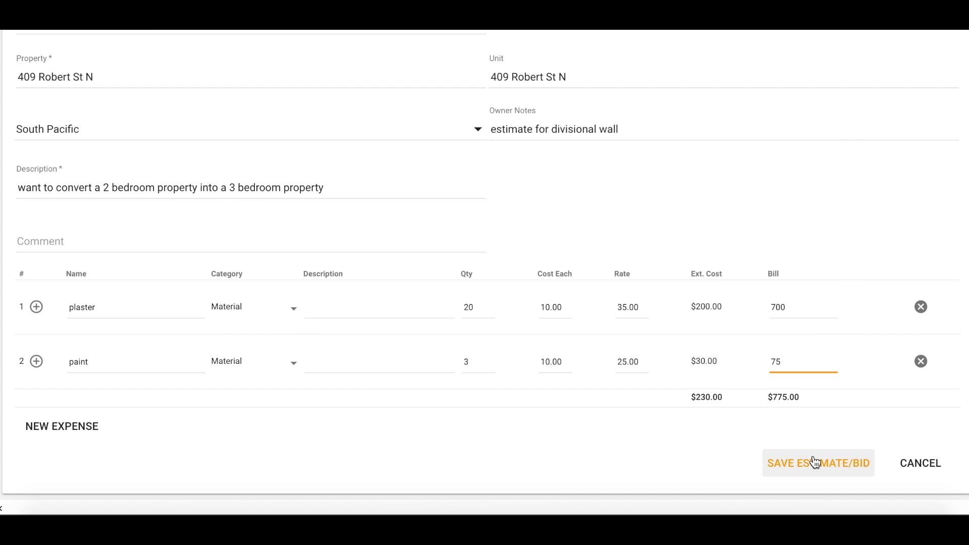
{"action": "left_click", "coordinate": [808, 468]}
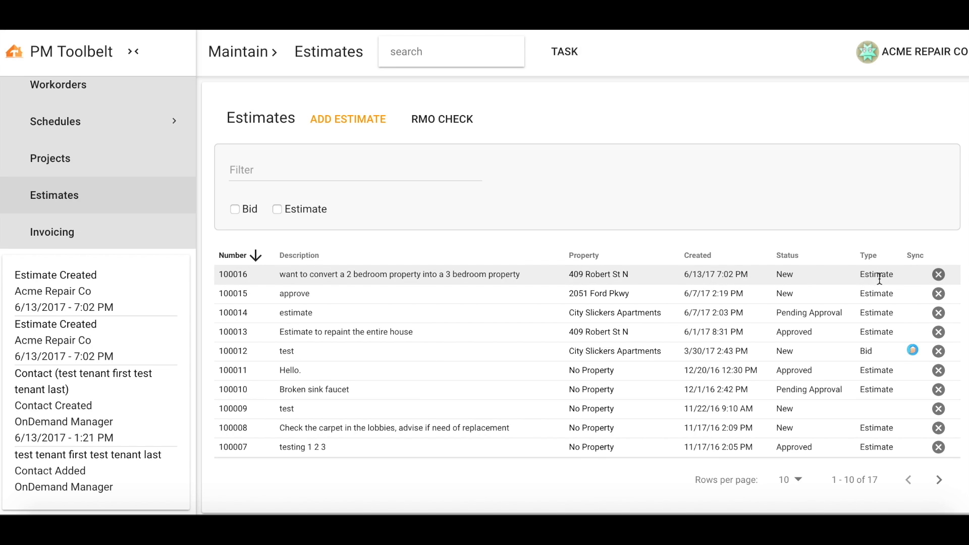
Open the newly saved estimate and examine its details, expense lines, follow-up actions and image area
{"action": "left_click", "coordinate": [240, 276]}
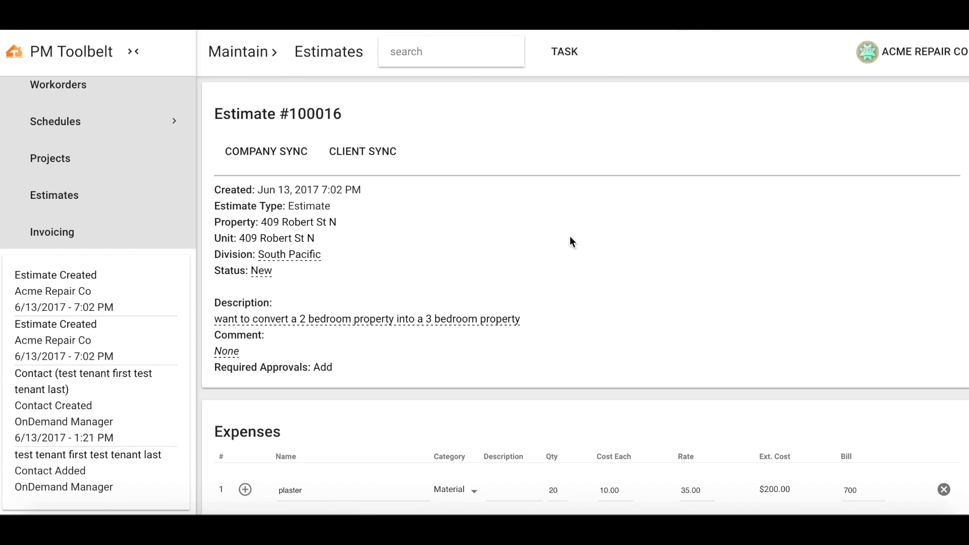
{"action": "scroll", "coordinate": [750, 316], "scroll_direction": "down", "scroll_amount": 2}
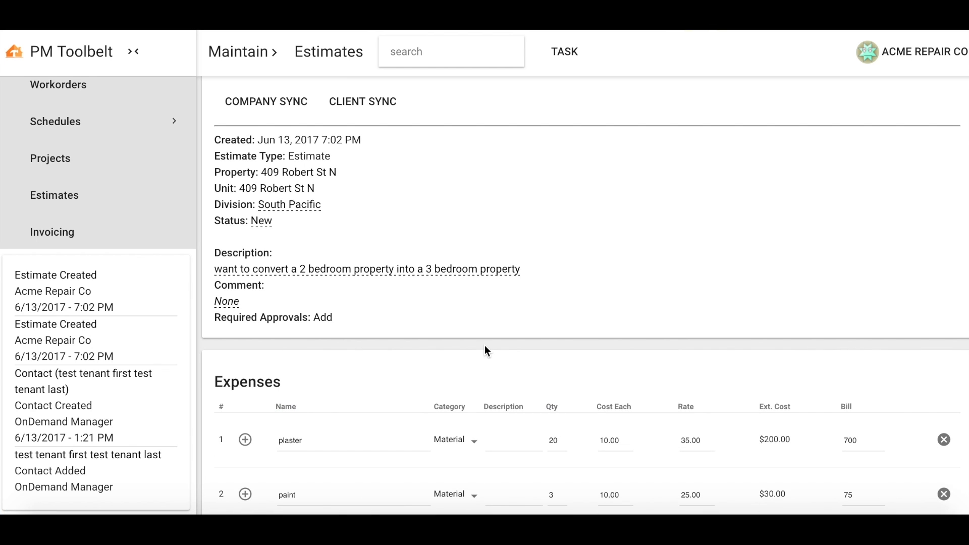
{"action": "scroll", "coordinate": [473, 317], "scroll_direction": "down", "scroll_amount": 1}
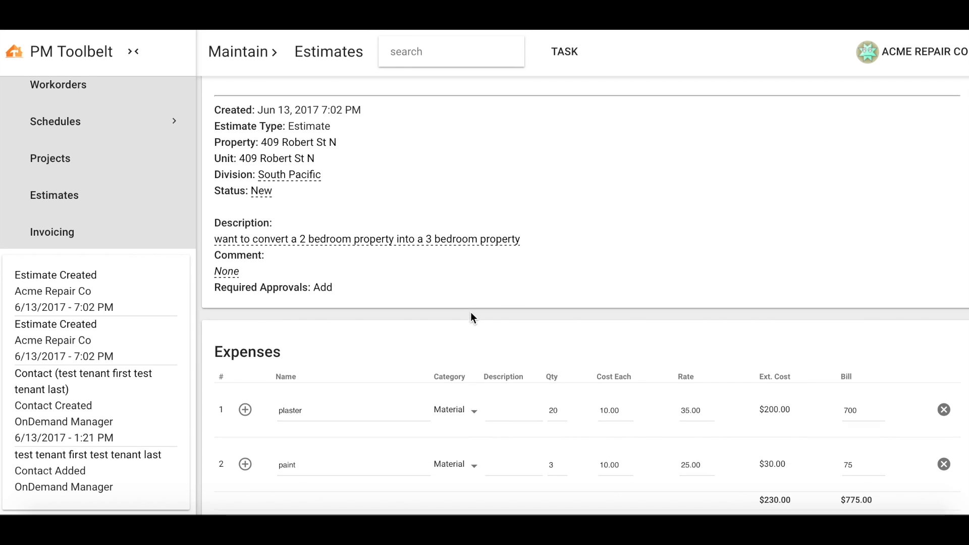
{"action": "scroll", "coordinate": [472, 317], "scroll_direction": "down", "scroll_amount": 1}
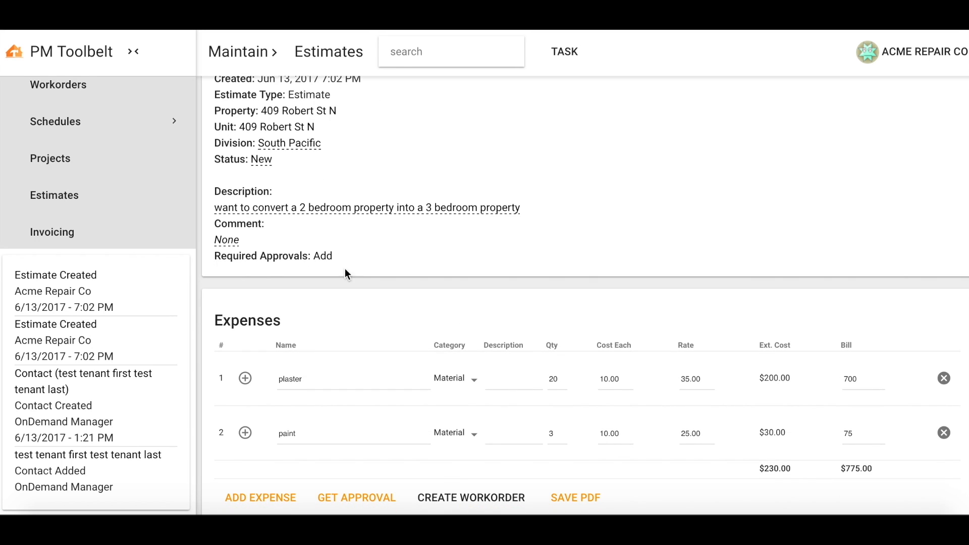
{"action": "scroll", "coordinate": [368, 261], "scroll_direction": "down", "scroll_amount": 2}
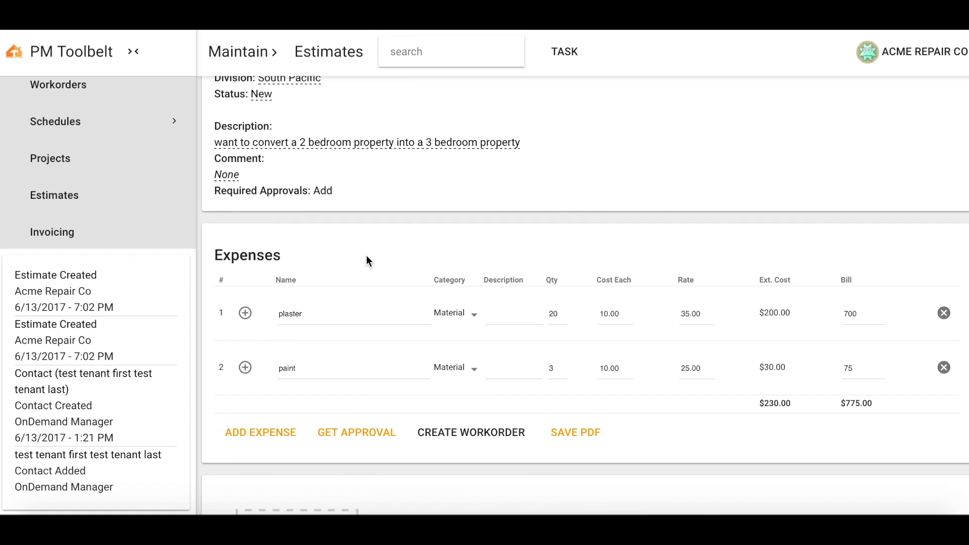
{"action": "scroll", "coordinate": [368, 261], "scroll_direction": "down", "scroll_amount": 2}
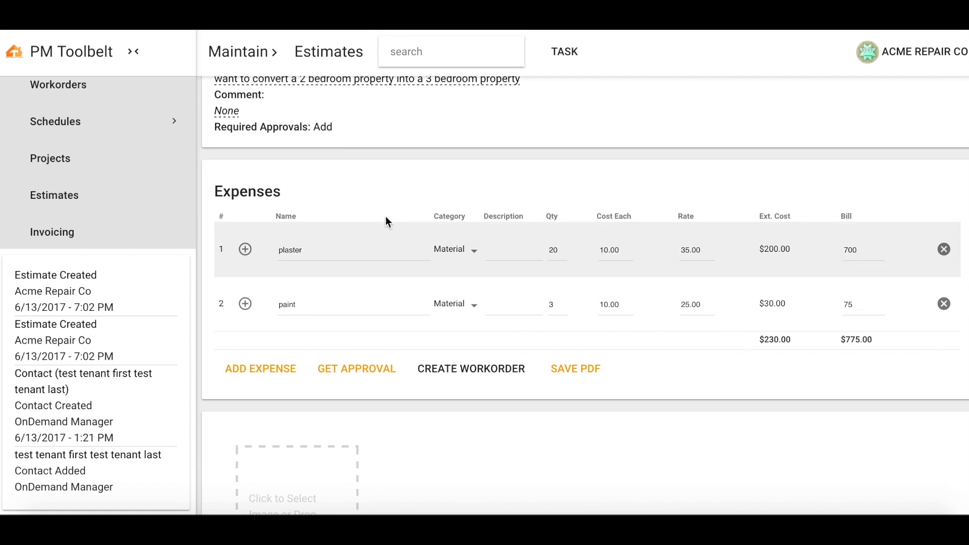
{"action": "scroll", "coordinate": [470, 255], "scroll_direction": "down", "scroll_amount": 2}
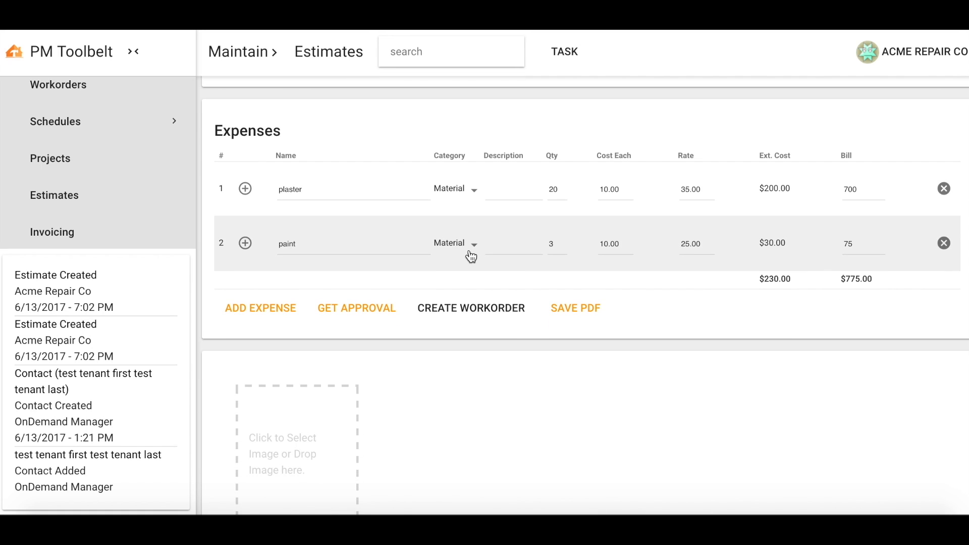
{"action": "scroll", "coordinate": [471, 256], "scroll_direction": "down", "scroll_amount": 1}
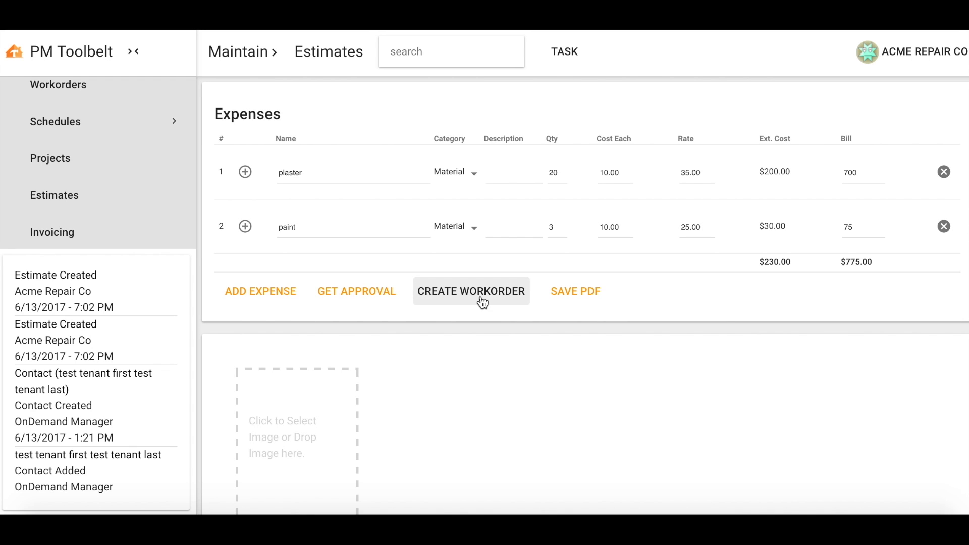
{"action": "scroll", "coordinate": [519, 418], "scroll_direction": "up", "scroll_amount": 1}
{"action": "scroll", "coordinate": [519, 418], "scroll_direction": "down", "scroll_amount": 2}
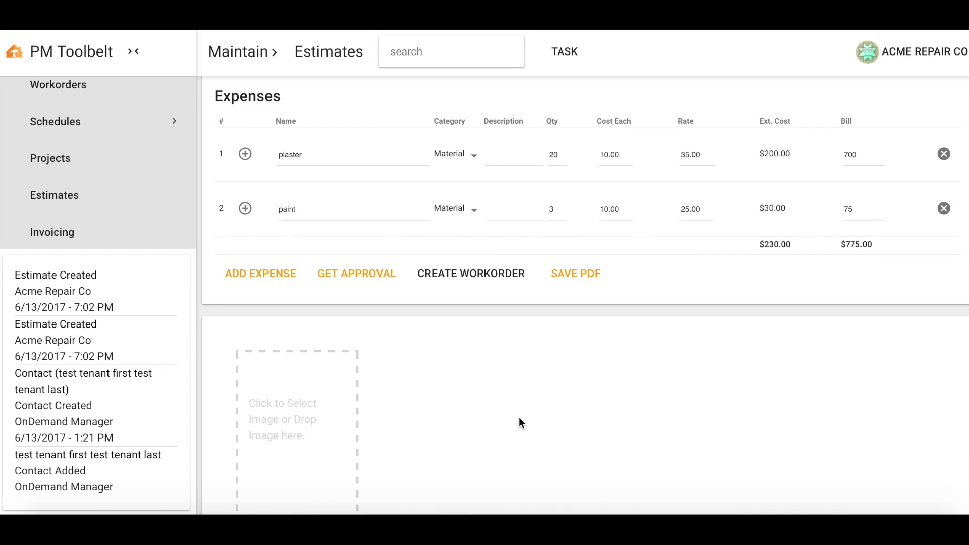
{"action": "scroll", "coordinate": [520, 419], "scroll_direction": "down", "scroll_amount": 4}
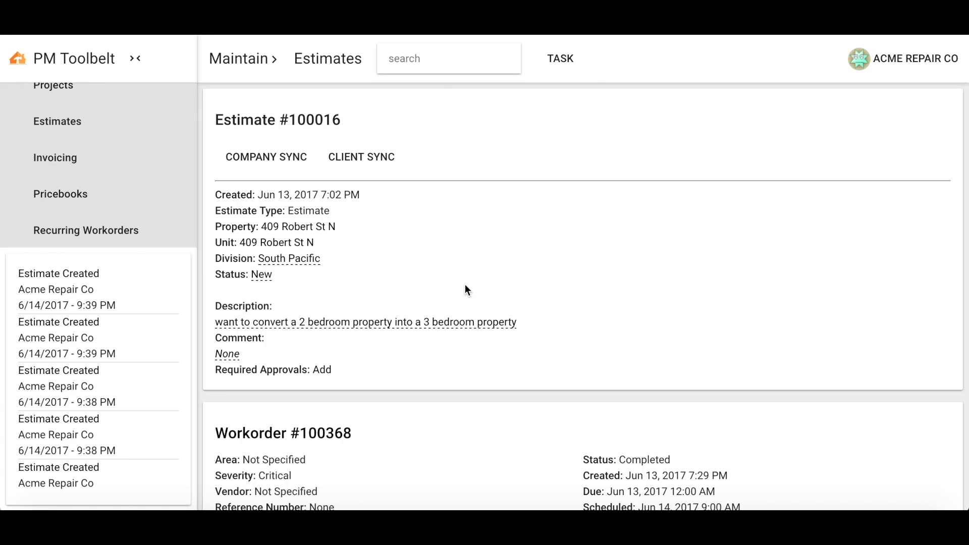
Open the details of the "Repair the broken door handle" workorder from the list of workorders
{"action": "scroll", "coordinate": [142, 192], "scroll_direction": "up", "scroll_amount": 3}
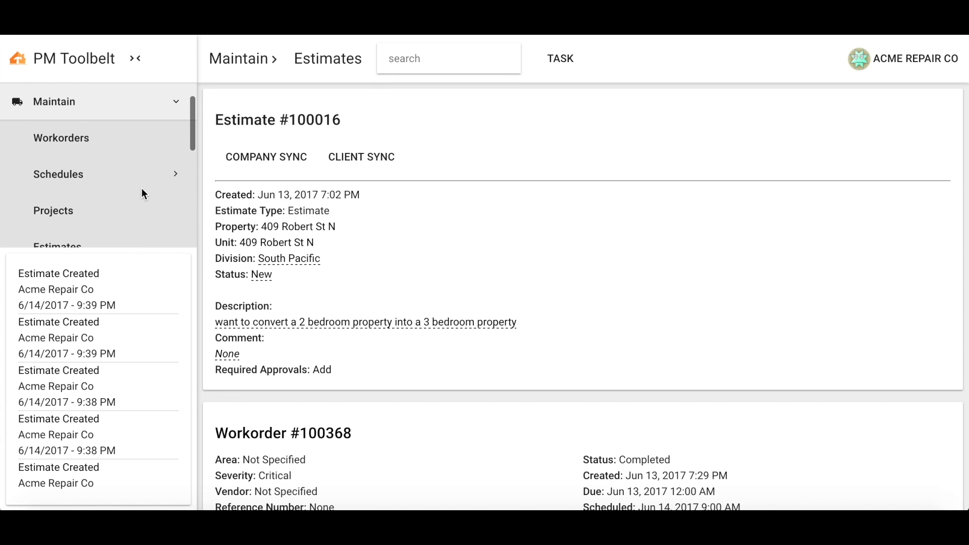
{"action": "left_click", "coordinate": [74, 136]}
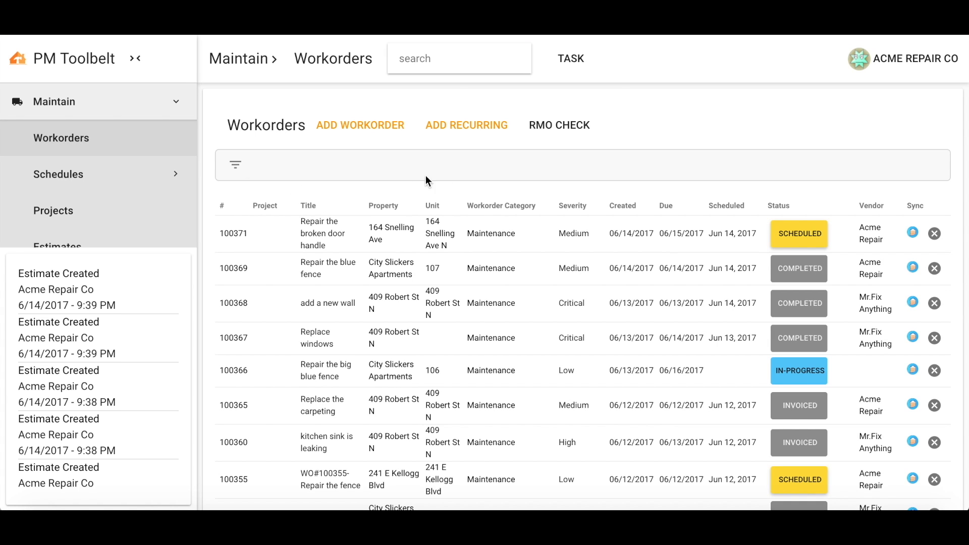
{"action": "left_click", "coordinate": [233, 234]}
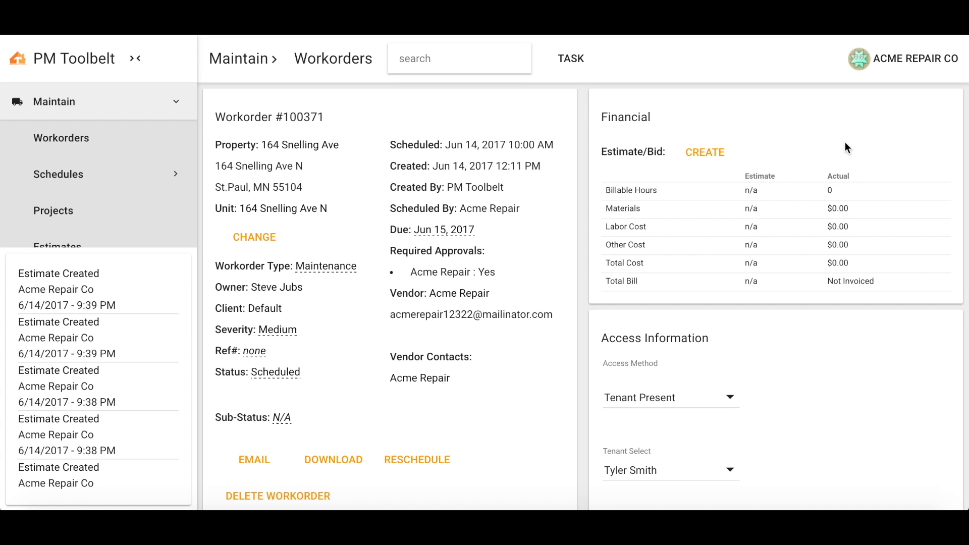
Start a new estimate/bid from the door handle workorder's financial section and set its type to Estimate
{"action": "left_click", "coordinate": [704, 155]}
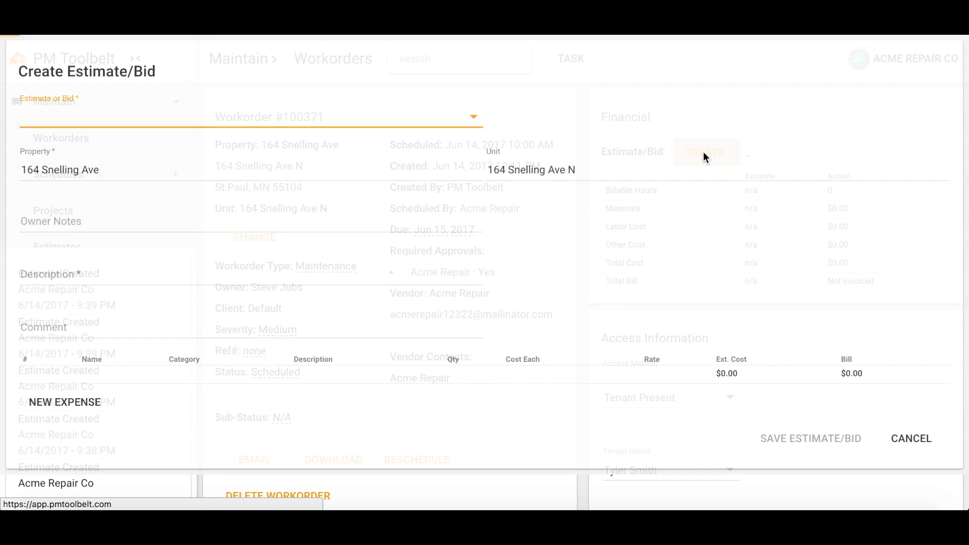
{"action": "left_click", "coordinate": [450, 123]}
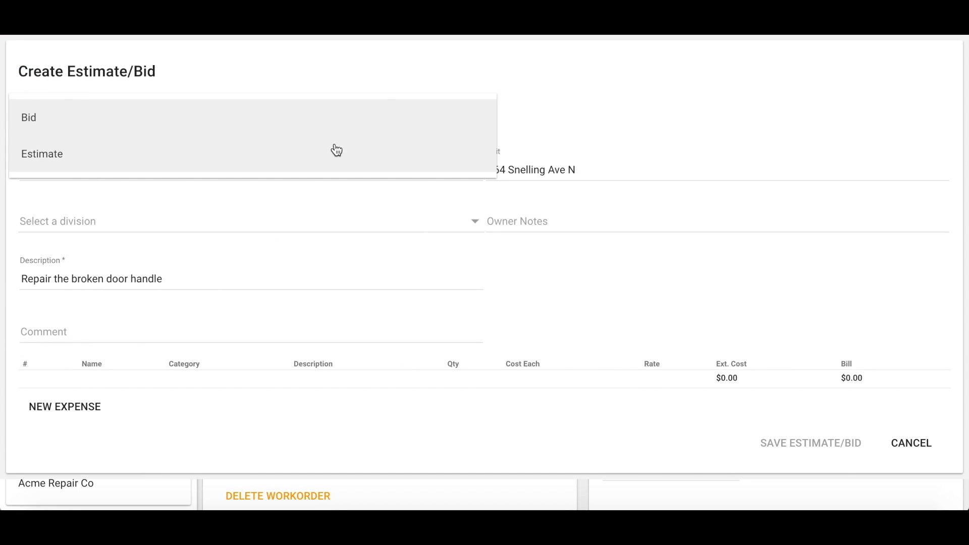
{"action": "left_click", "coordinate": [296, 160]}
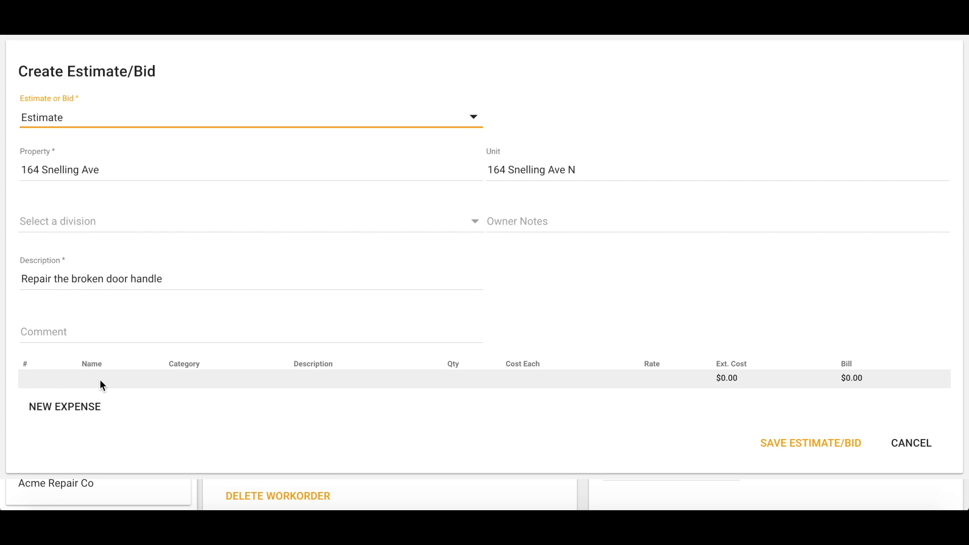
Add a "door handle" expense in the Material category with quantity 1, cost each 10.00, rate 20.00 and bill 20, and save the estimate
{"action": "left_click", "coordinate": [74, 410]}
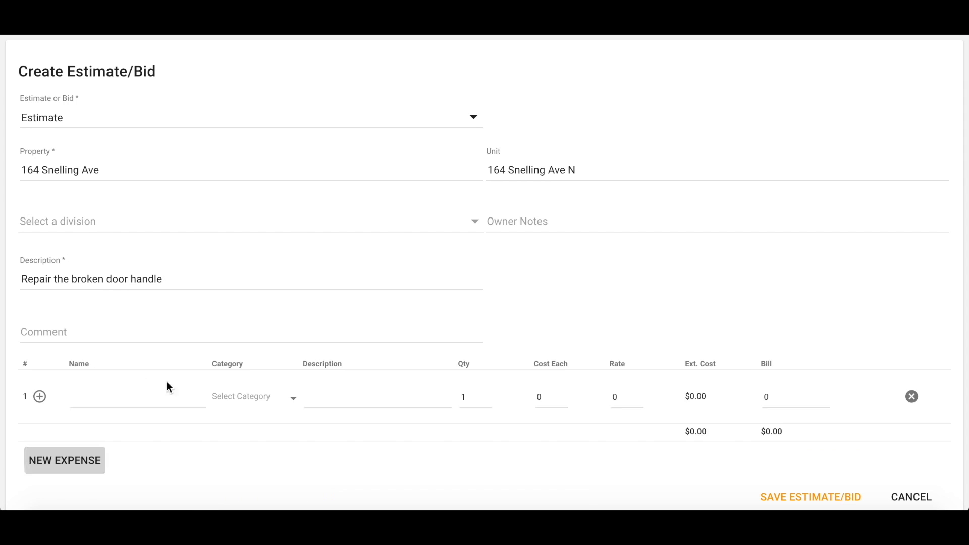
{"action": "left_click", "coordinate": [131, 396]}
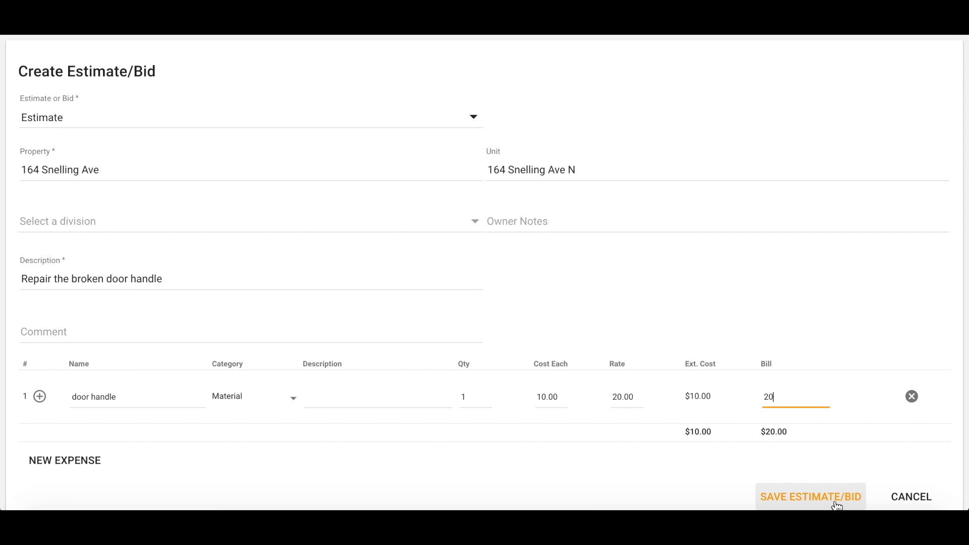
{"action": "left_click", "coordinate": [836, 504]}
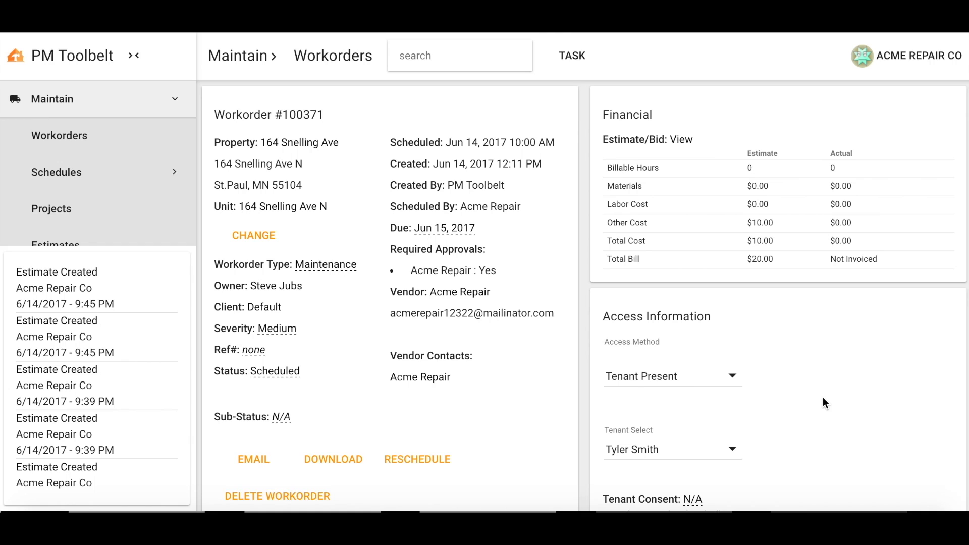
Fill in a new Maintenance workorder due 6/15/2017, titled "replace the windows", with property, High severity, description "replace the bedroom windows" and technician note "beware of cat"
{"action": "left_click", "coordinate": [56, 141]}
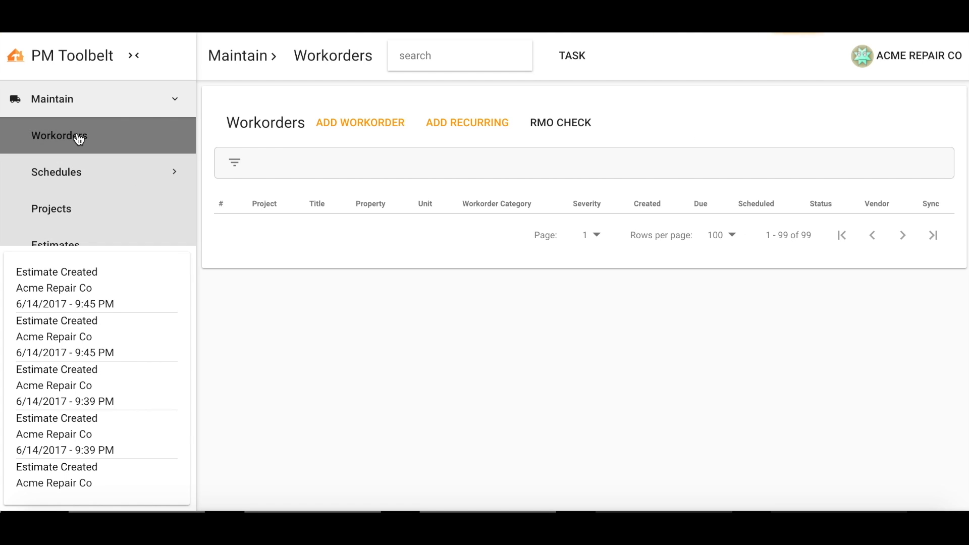
{"action": "left_click", "coordinate": [362, 129]}
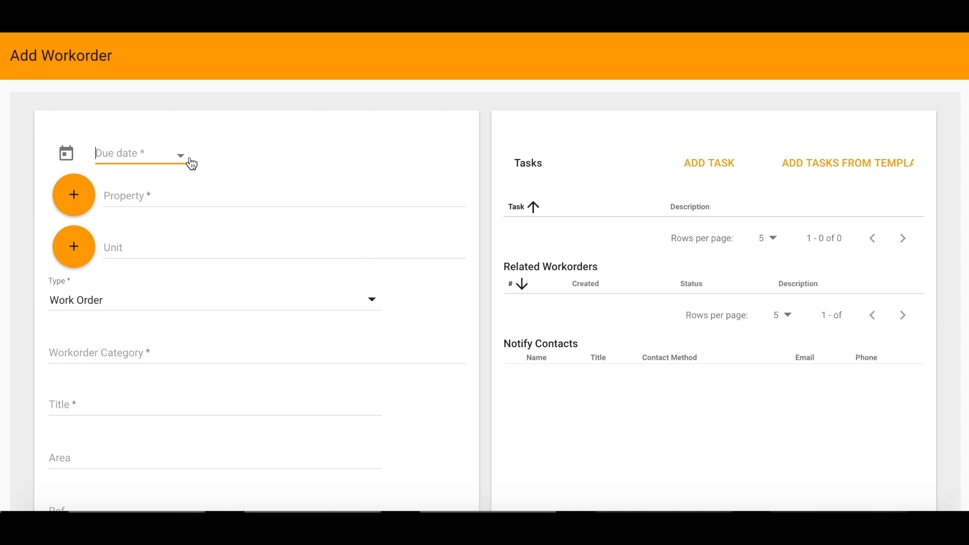
{"action": "left_click", "coordinate": [181, 157]}
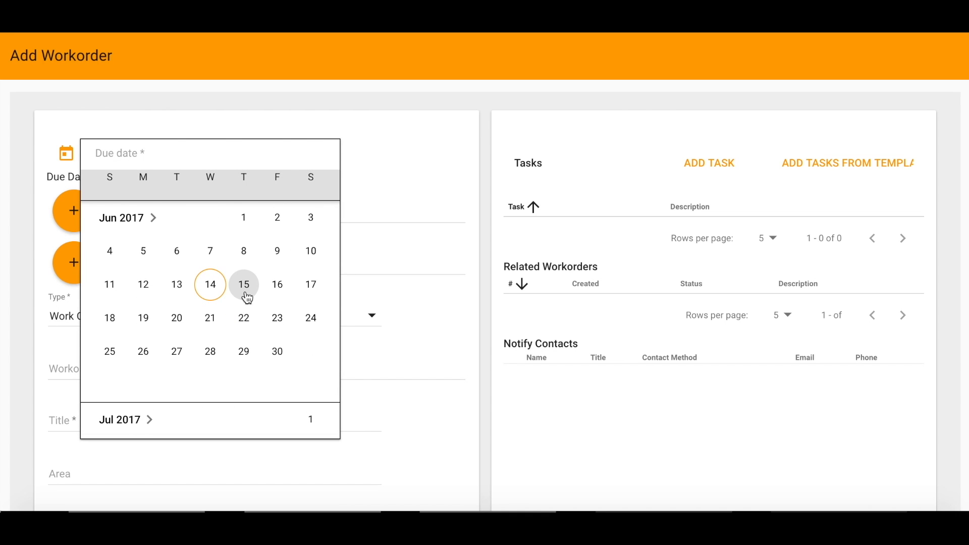
{"action": "left_click", "coordinate": [245, 286]}
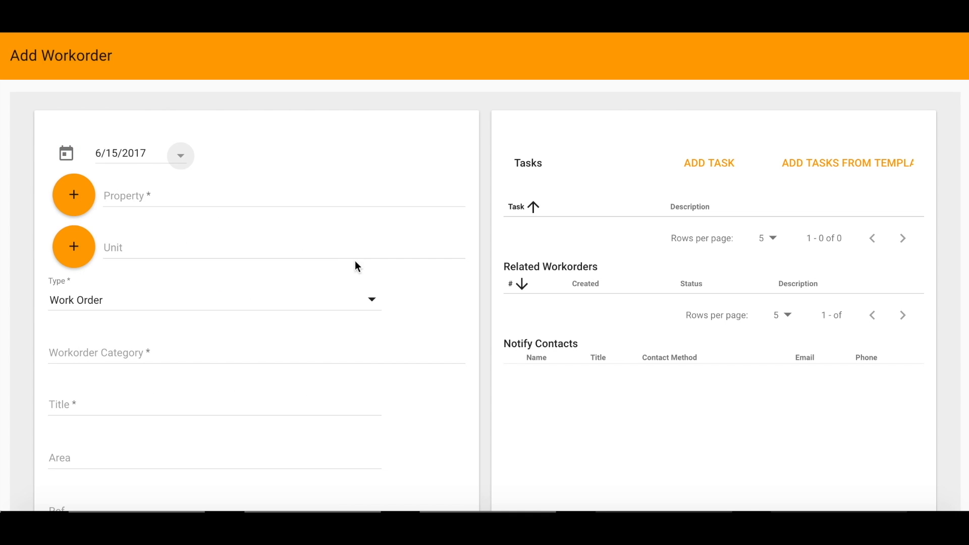
{"action": "left_click", "coordinate": [214, 196]}
{"action": "left_click", "coordinate": [191, 299]}
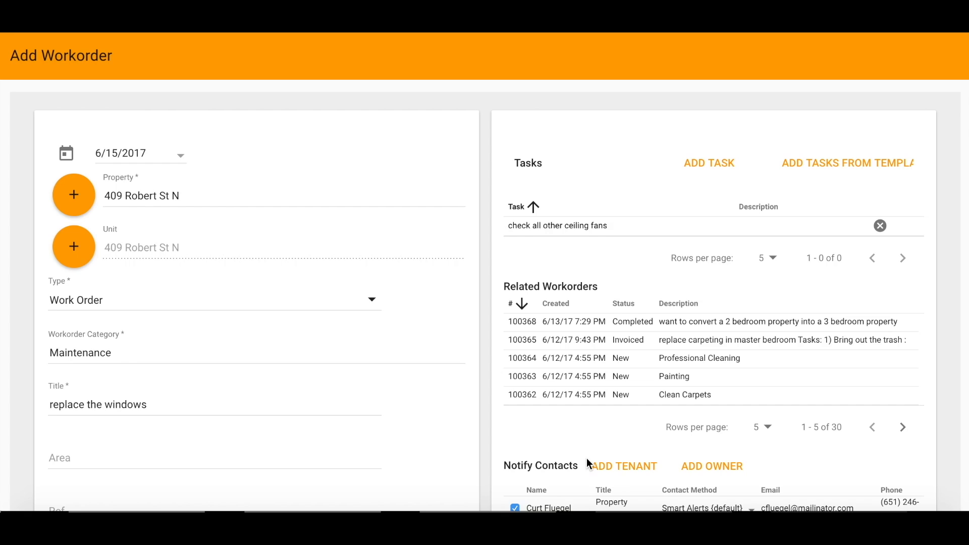
Review the rest of the filled-in workorder form and create an estimate directly from it
{"action": "scroll", "coordinate": [587, 459], "scroll_direction": "down", "scroll_amount": 5}
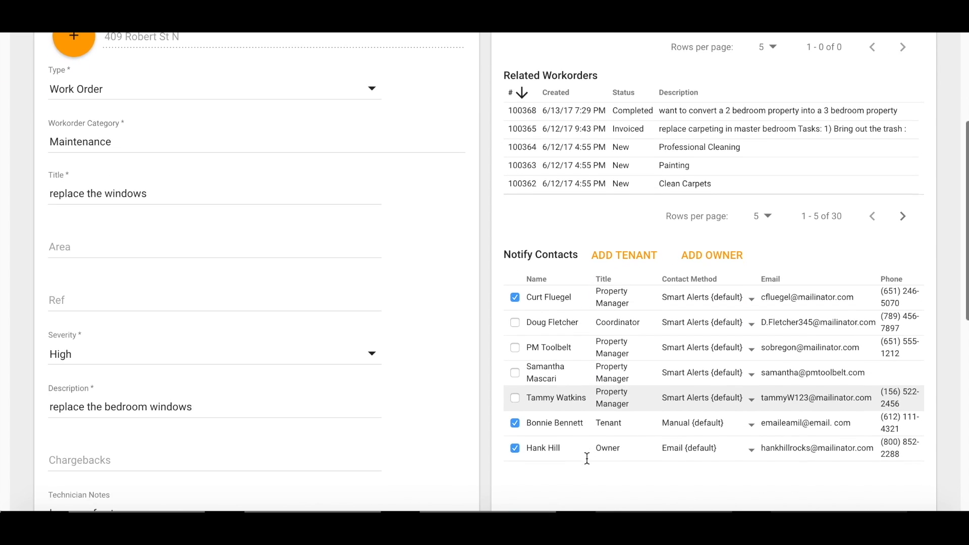
{"action": "scroll", "coordinate": [587, 458], "scroll_direction": "down", "scroll_amount": 5}
{"action": "scroll", "coordinate": [587, 458], "scroll_direction": "down", "scroll_amount": 5}
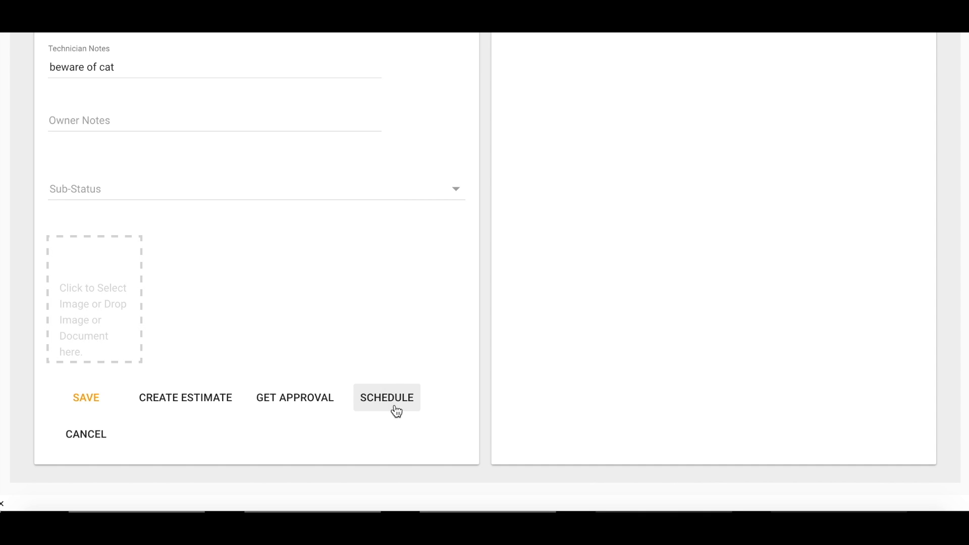
{"action": "left_click", "coordinate": [185, 407]}
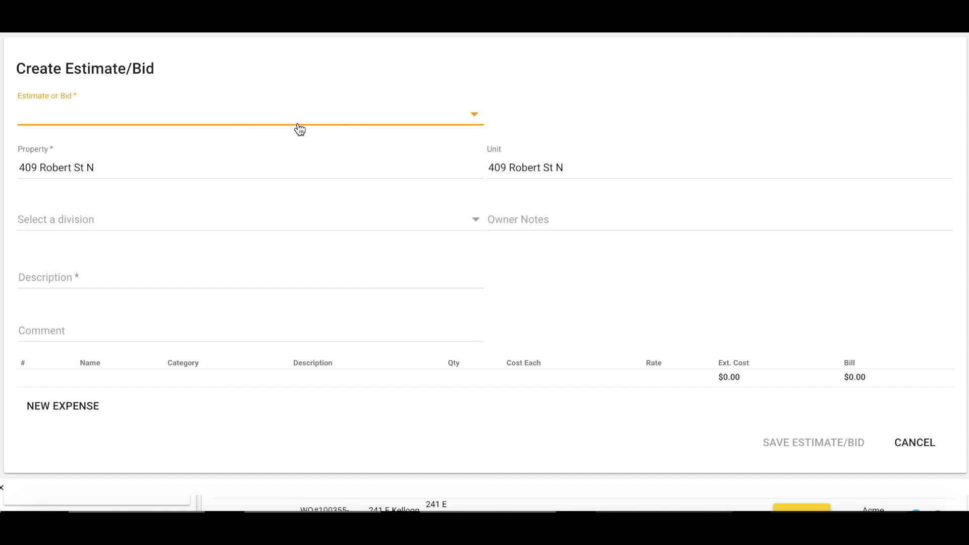
Choose type Estimate, describe it as "replace the bedroom windows", add a "windows" expense with cost each 10, rate 20, bill 20, and save
{"action": "left_click", "coordinate": [251, 118]}
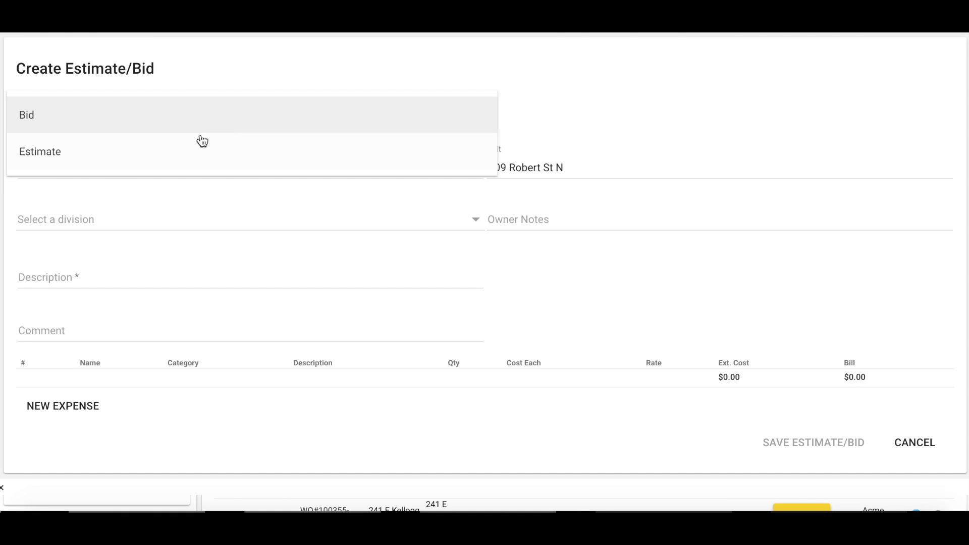
{"action": "left_click", "coordinate": [146, 146]}
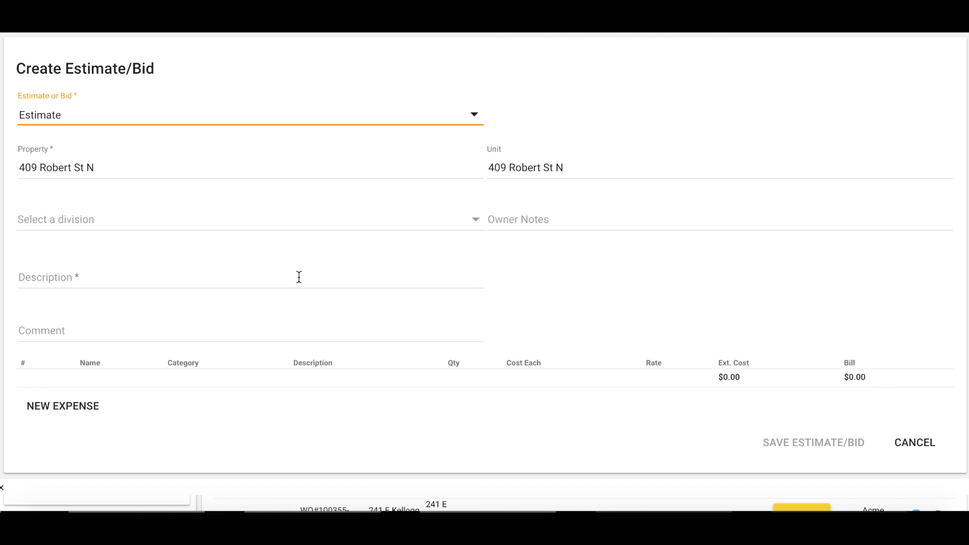
{"action": "left_click", "coordinate": [252, 277]}
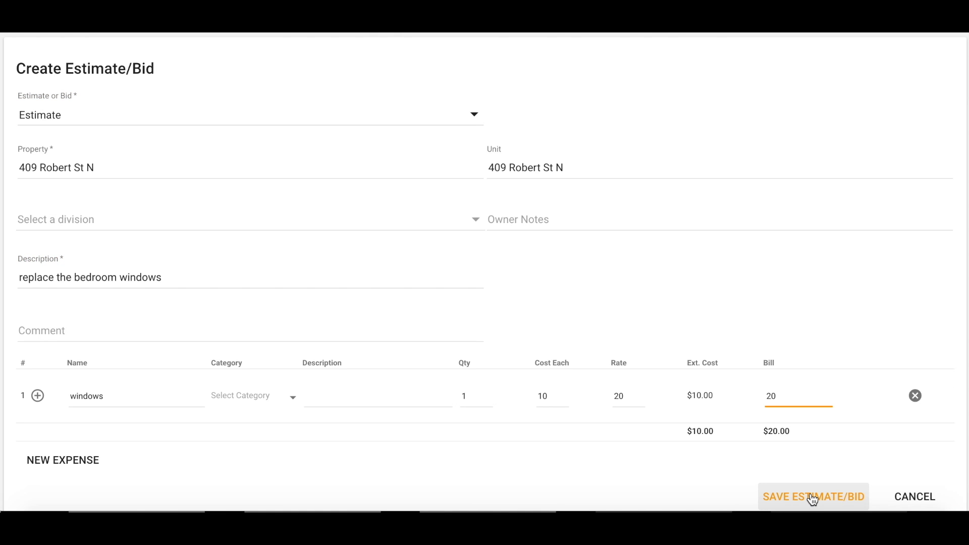
{"action": "left_click", "coordinate": [812, 498]}
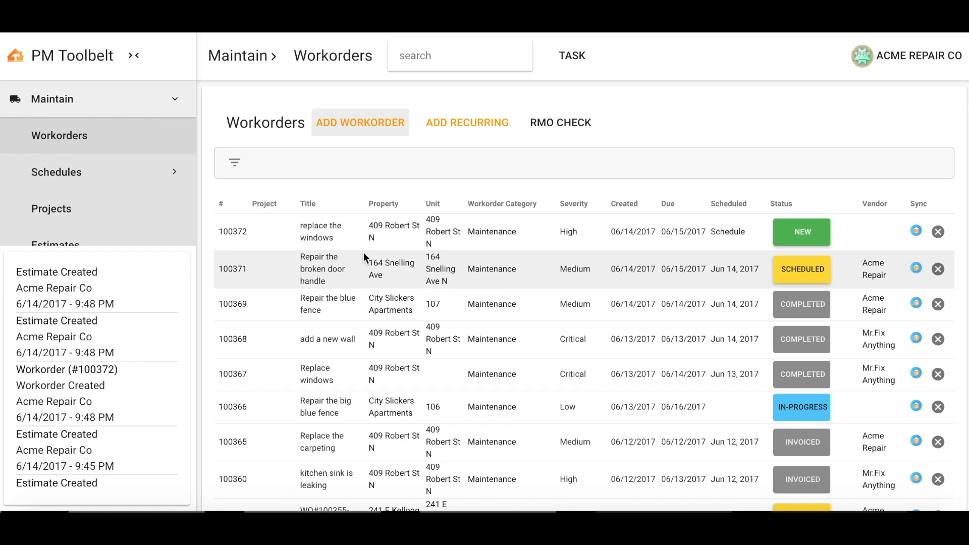
Open the details of the newly created "replace the windows" workorder from the workorder list
{"action": "left_click", "coordinate": [231, 232]}
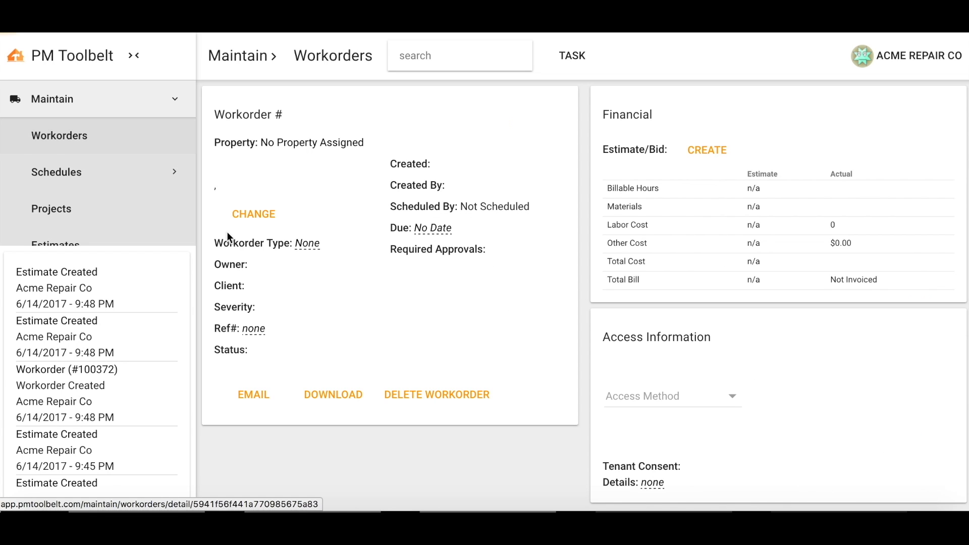